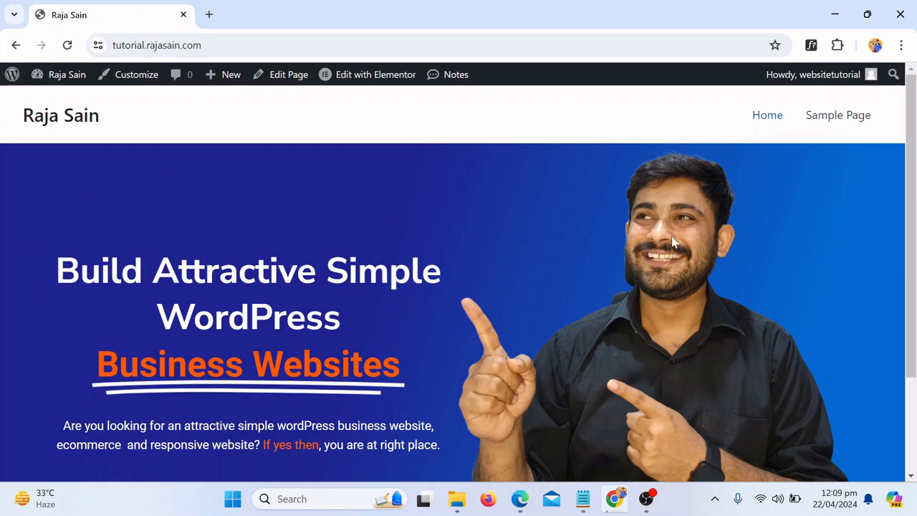
Open the site's Home page in the Elementor editor from the admin bar
click(381, 86)
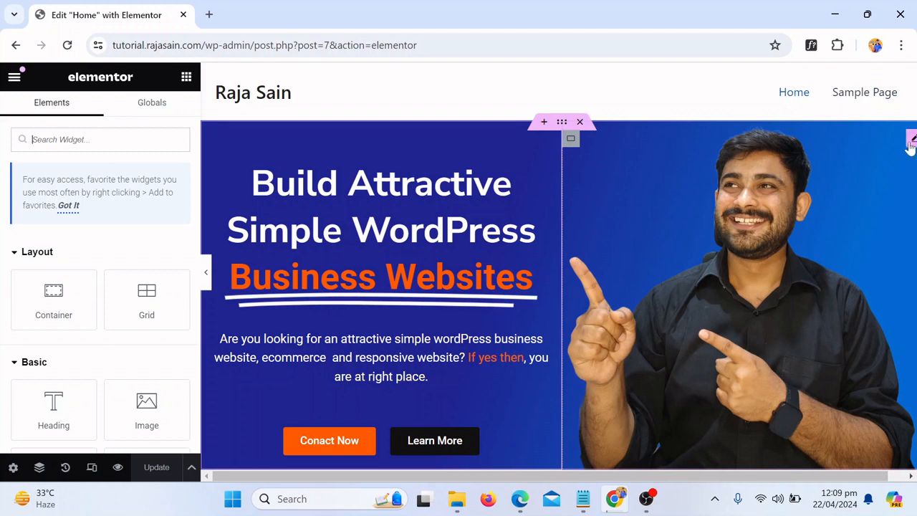
Open the hero photo's media library, showing the current 833 KB image file
click(911, 139)
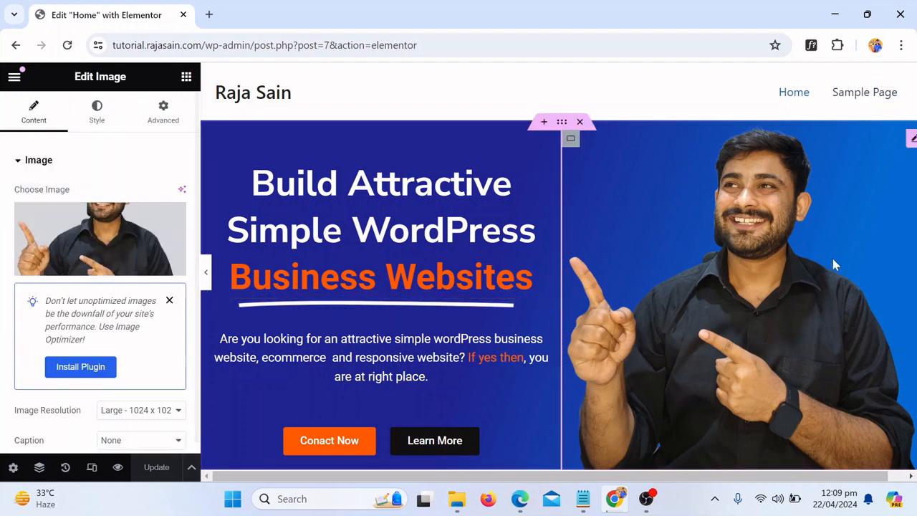
click(104, 258)
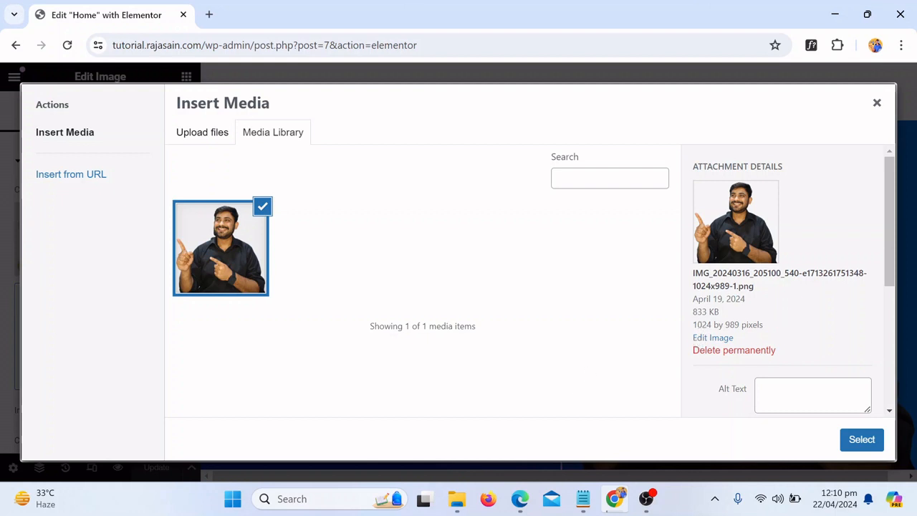
Close the media library and load tinypng.com in a new browser tab
click(877, 103)
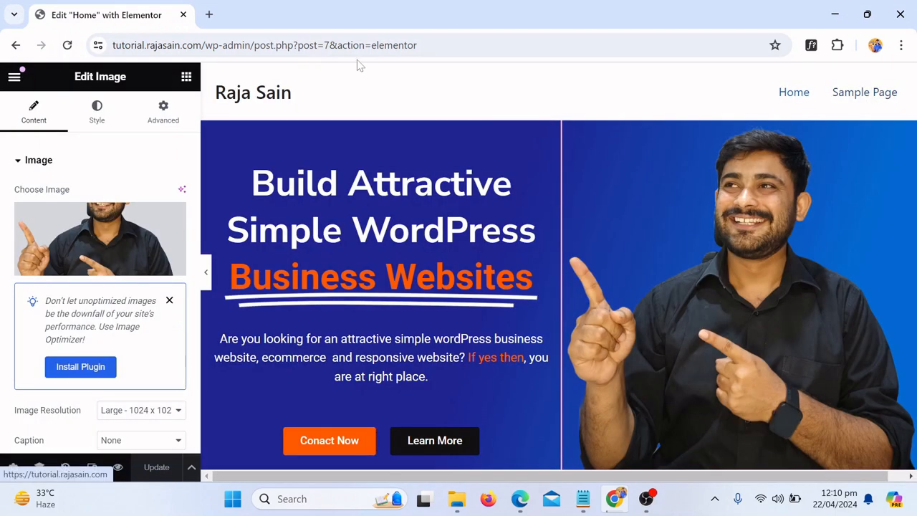
click(209, 15)
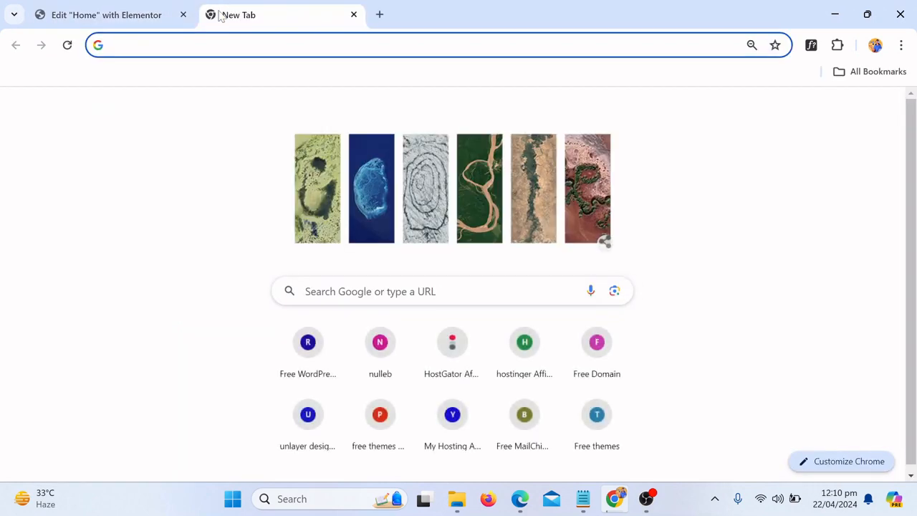
text(t)
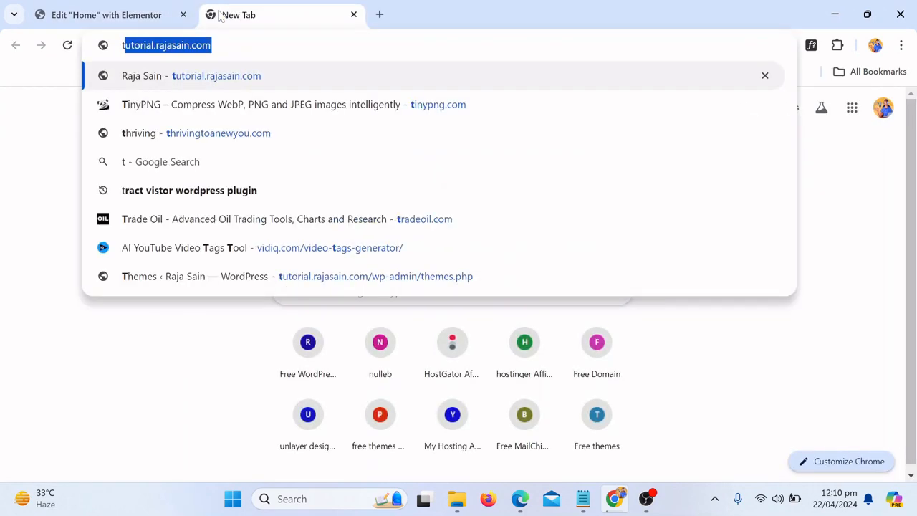
text(i)
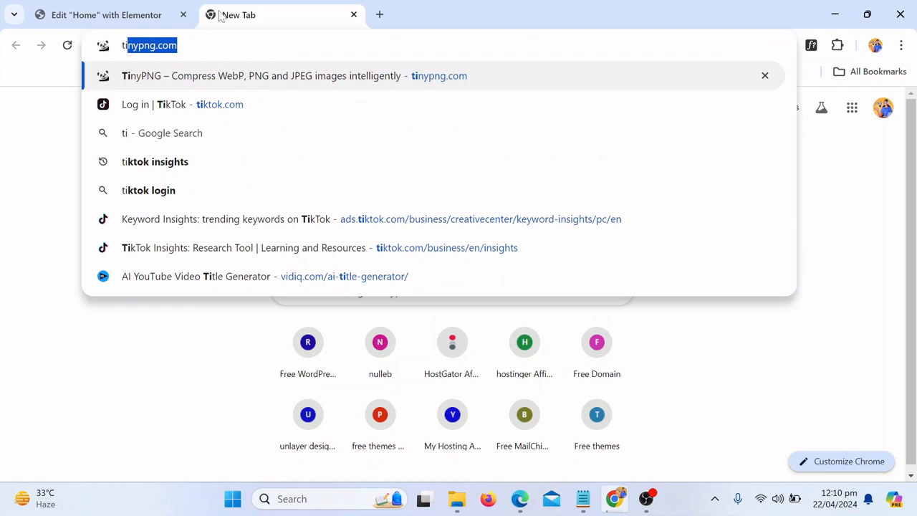
key(Return)
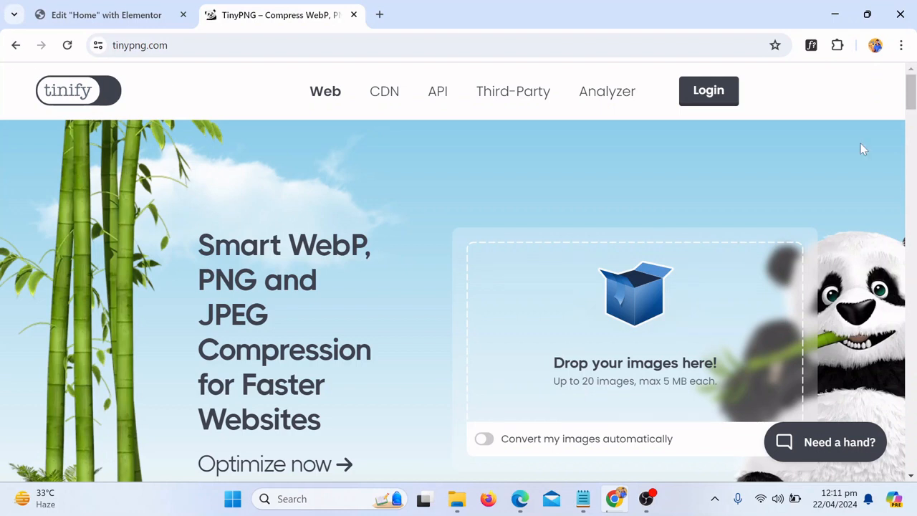
Look over the TinyPNG homepage, then minimise the browser
drag(914, 84, 913, 208)
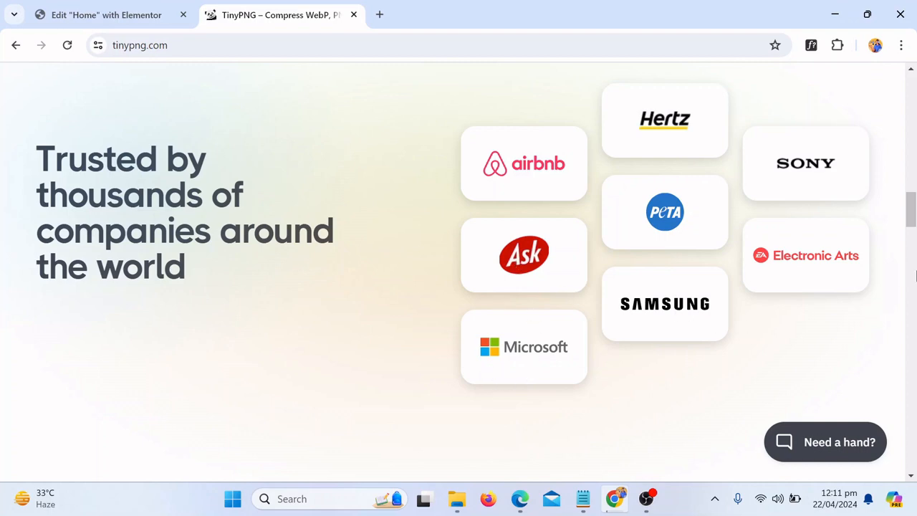
drag(913, 215, 910, 84)
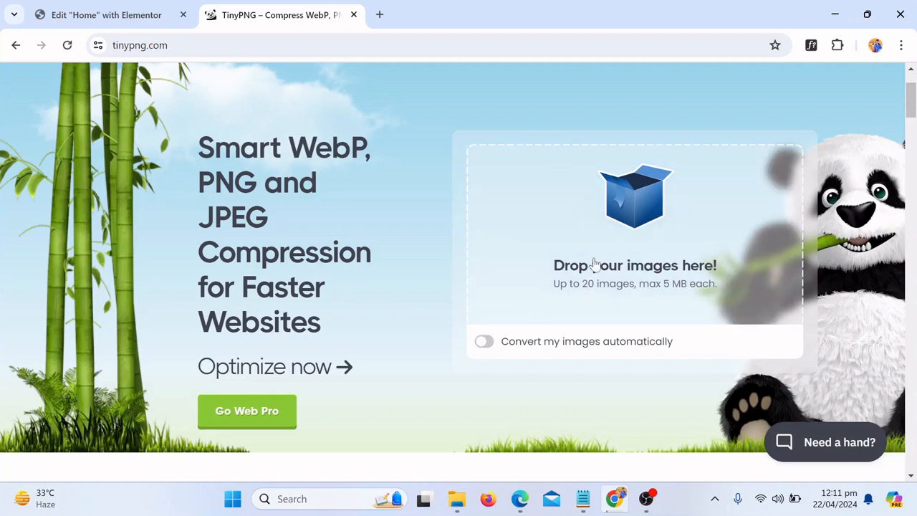
scroll(605, 260, down, 2)
scroll(606, 258, down, 1)
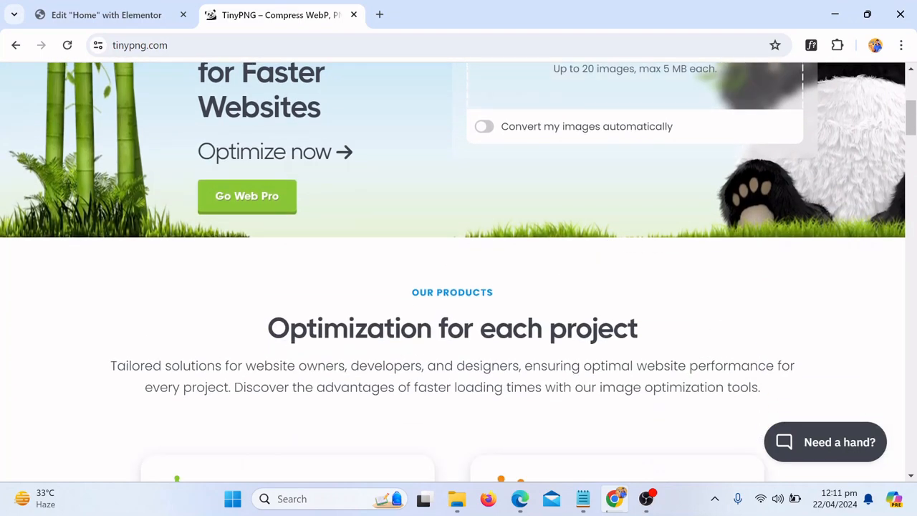
scroll(584, 333, down, 2)
scroll(584, 333, up, 1)
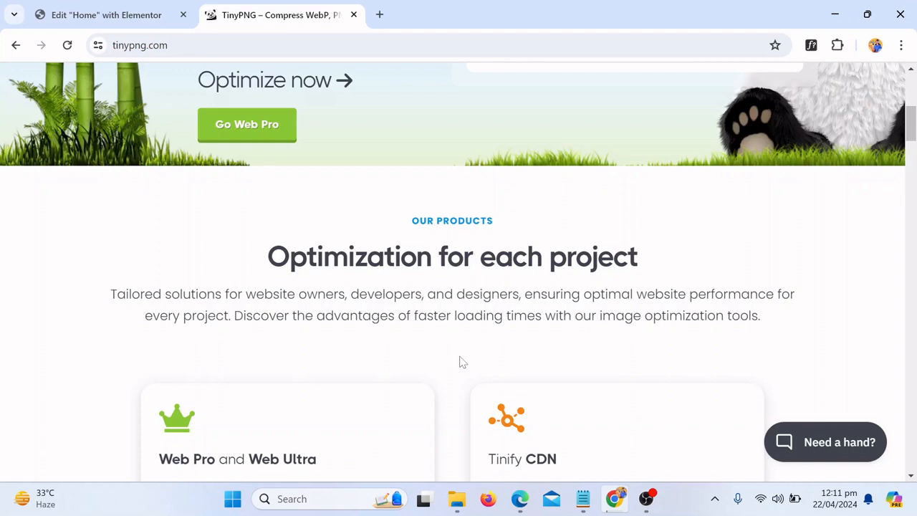
scroll(463, 362, up, 3)
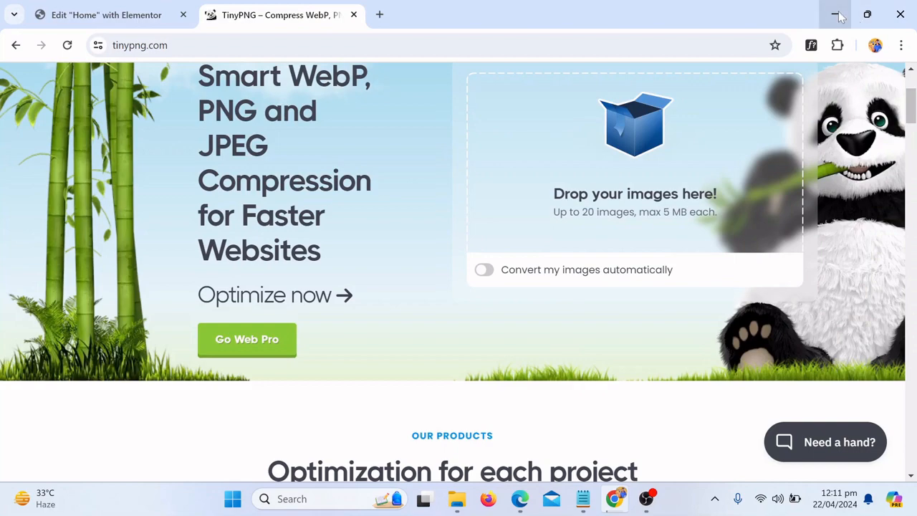
click(838, 15)
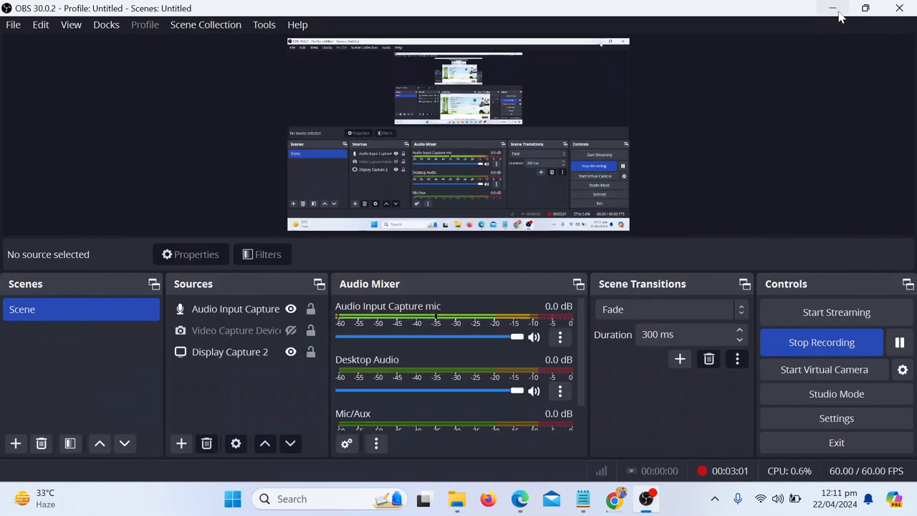
Minimise OBS to find the 833 KB hero PNG on the desktop, then restore TinyPNG
click(837, 10)
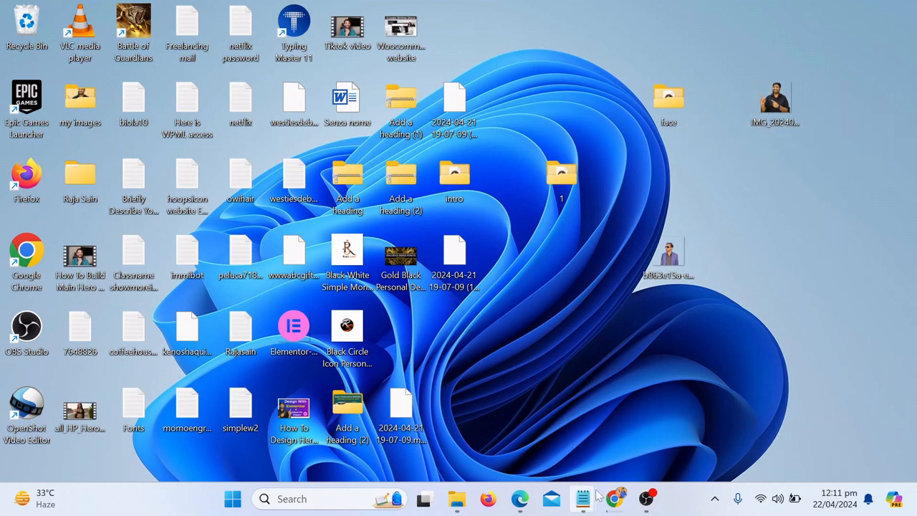
click(617, 500)
scroll(566, 287, up, 2)
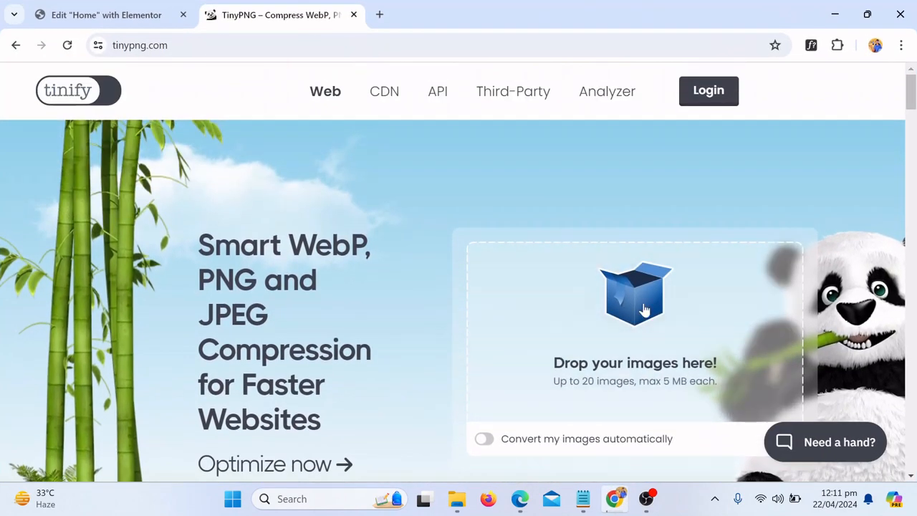
Upload the IMG_20240316 hero photo from the Desktop to TinyPNG for compression
click(614, 308)
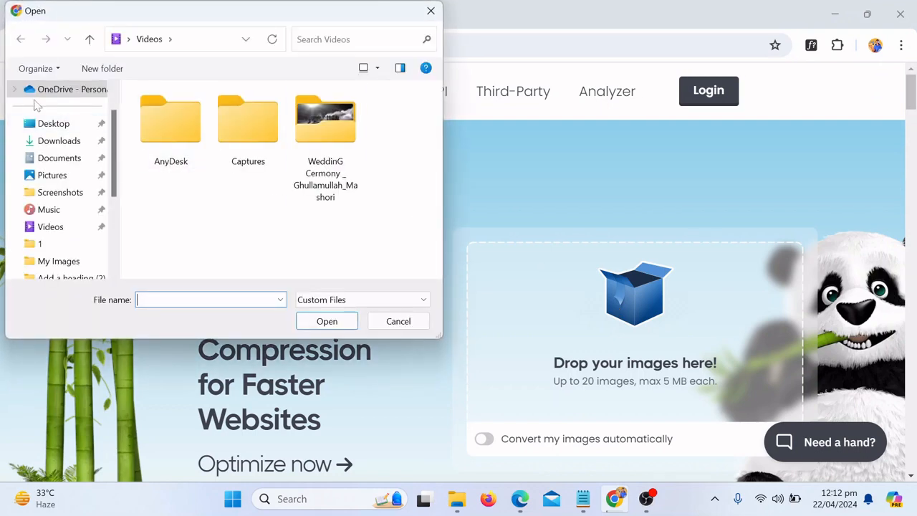
click(34, 127)
drag(440, 117, 441, 223)
click(243, 215)
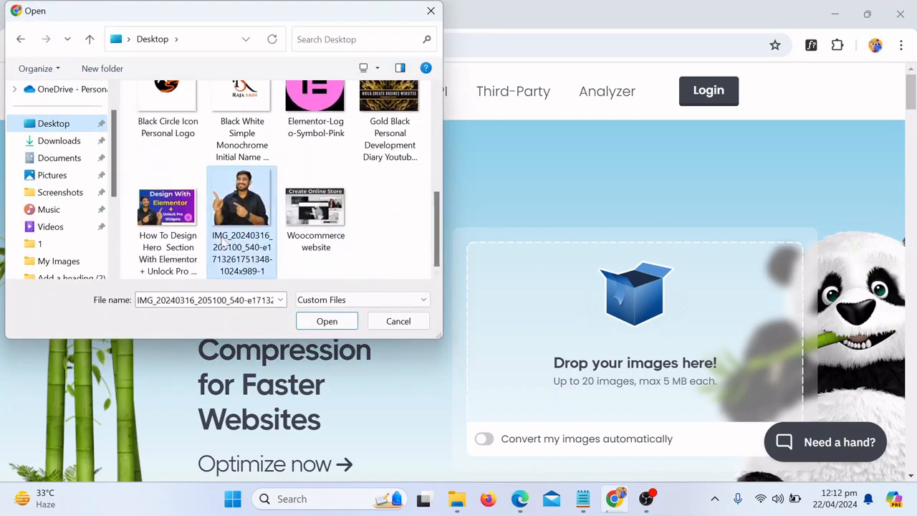
click(326, 321)
Download the compressed PNG, reduced 69% from 853 KB to 267 KB
scroll(810, 208, down, 3)
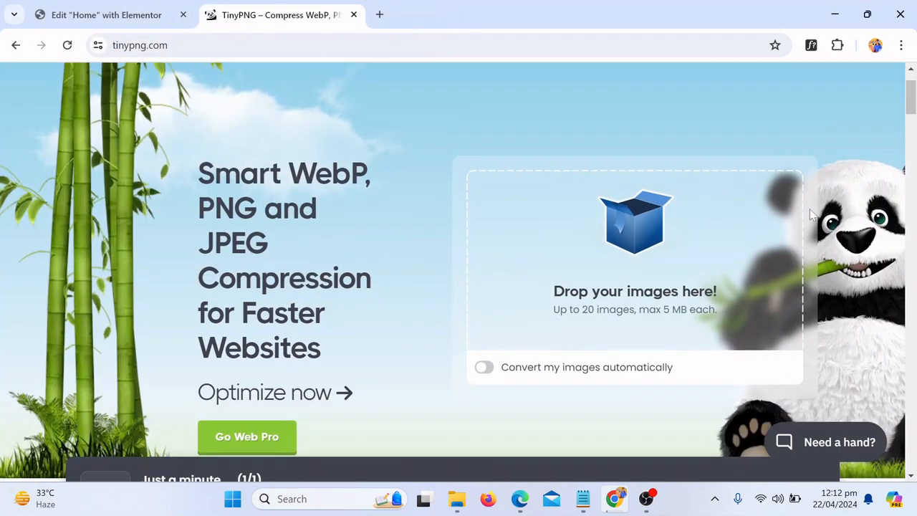
scroll(717, 243, down, 3)
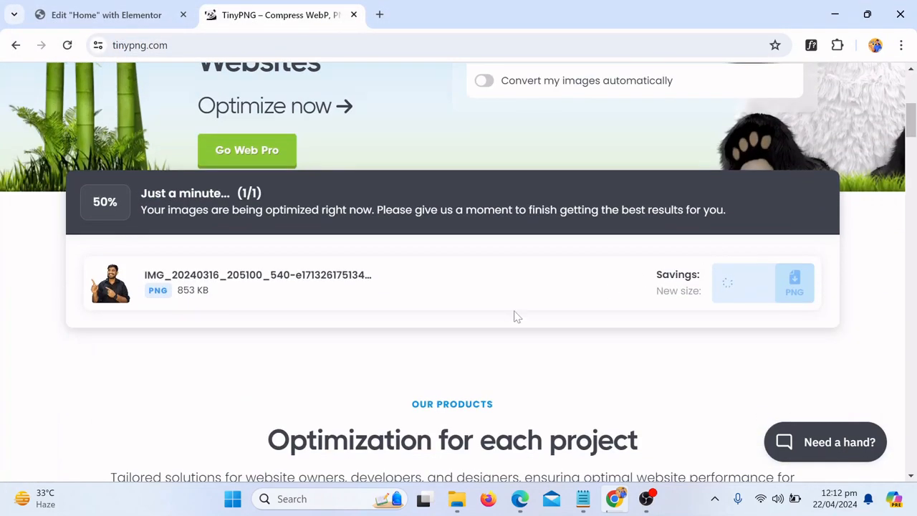
scroll(522, 314, down, 1)
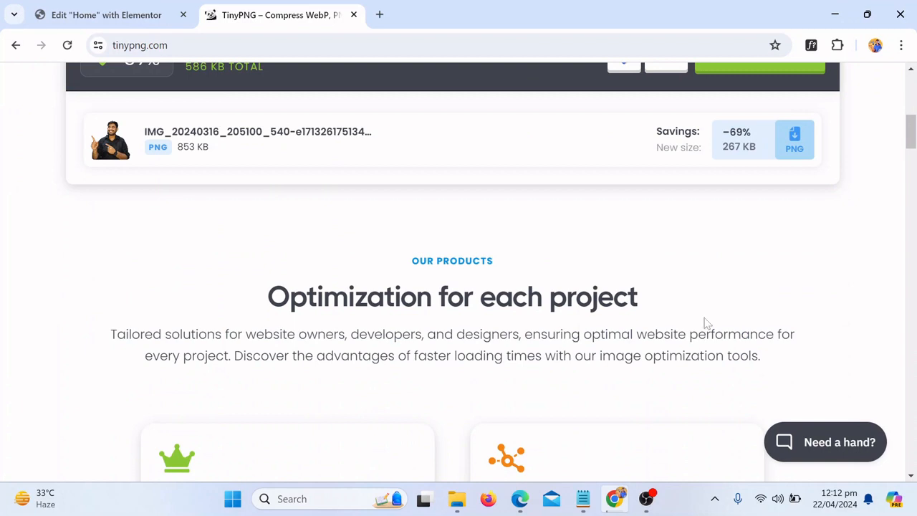
scroll(512, 323, up, 3)
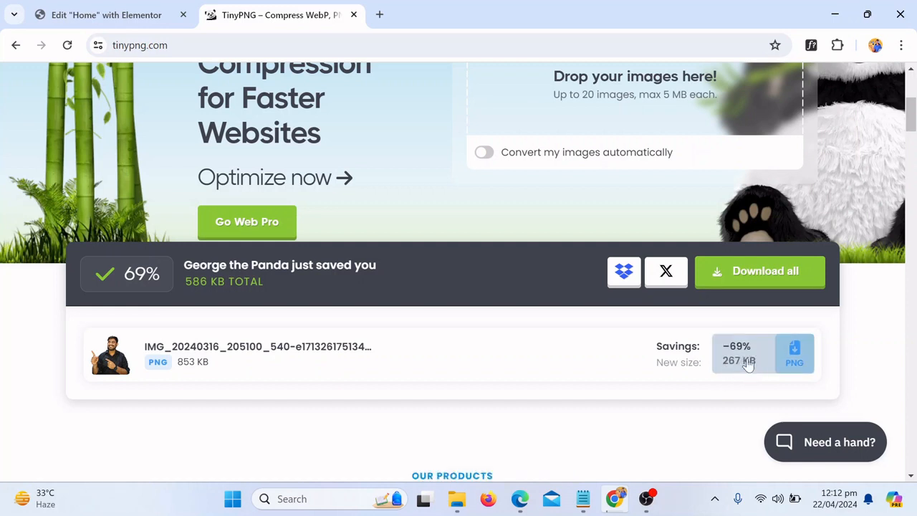
click(795, 362)
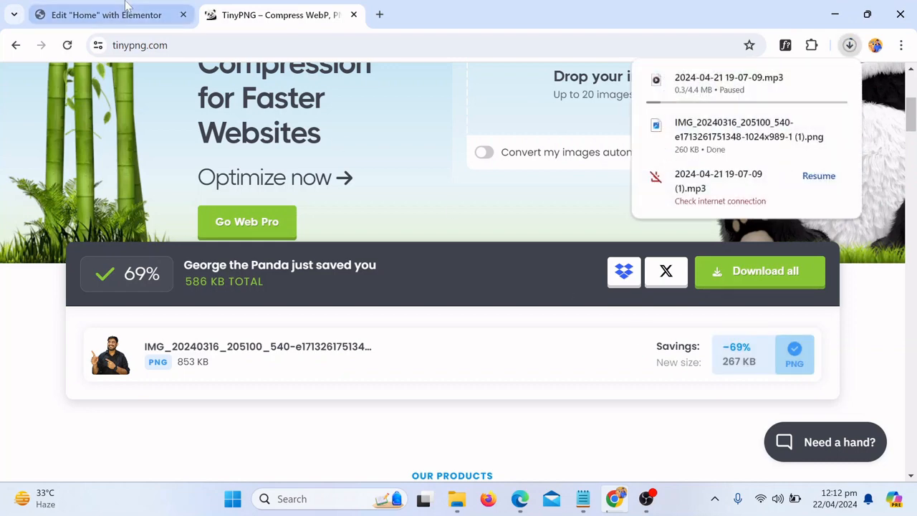
Upload the downloaded compressed PNG into Elementor's media library for the hero image
click(106, 14)
click(75, 252)
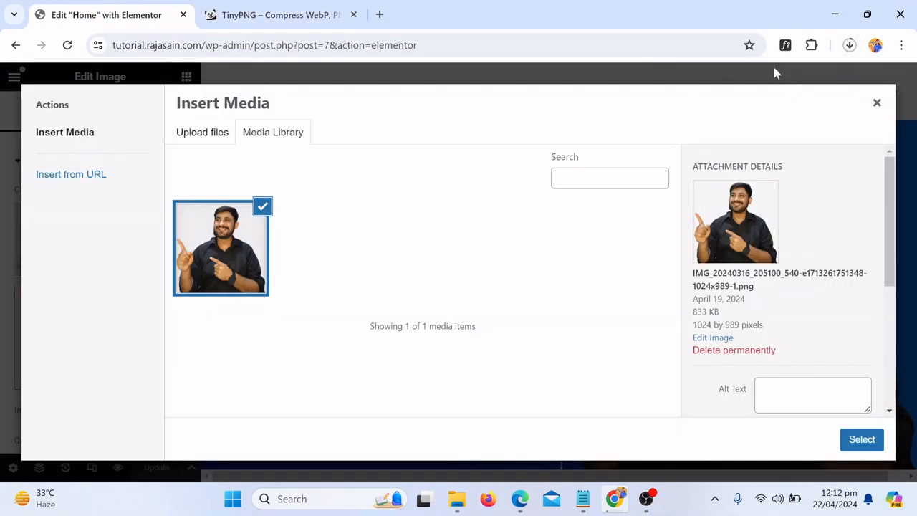
click(851, 48)
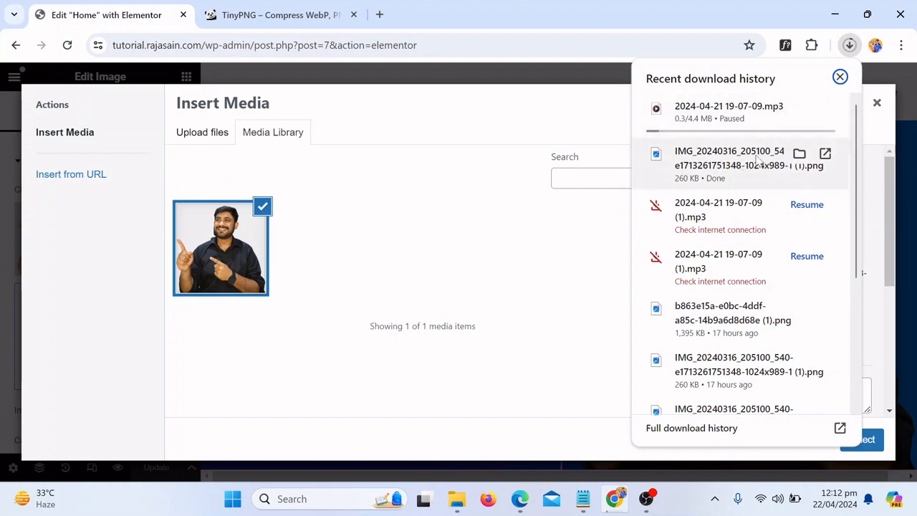
drag(742, 174, 406, 266)
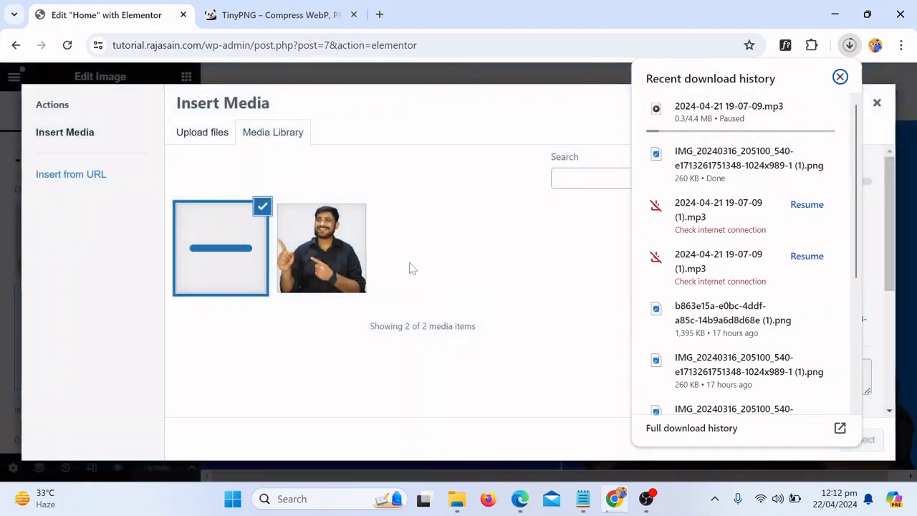
click(475, 123)
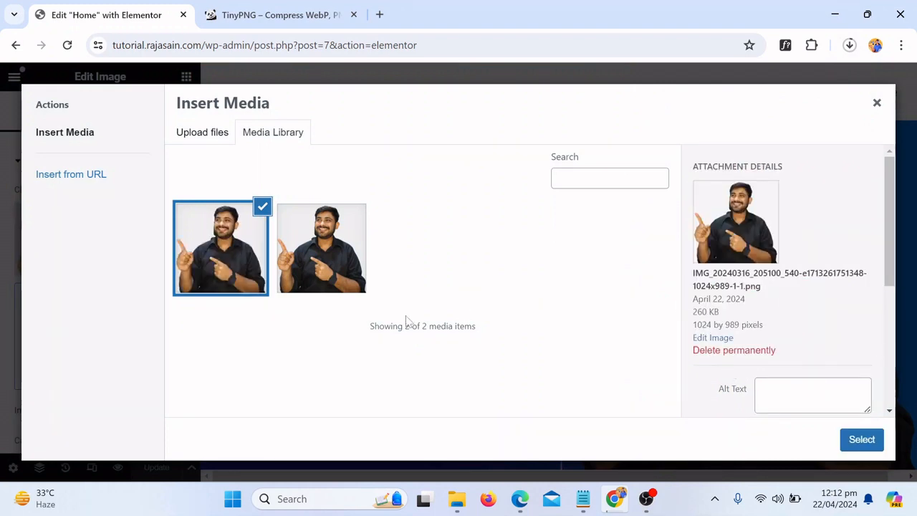
Put the 260 KB compressed copy into the hero in place of the 833 KB original and update the page
click(362, 247)
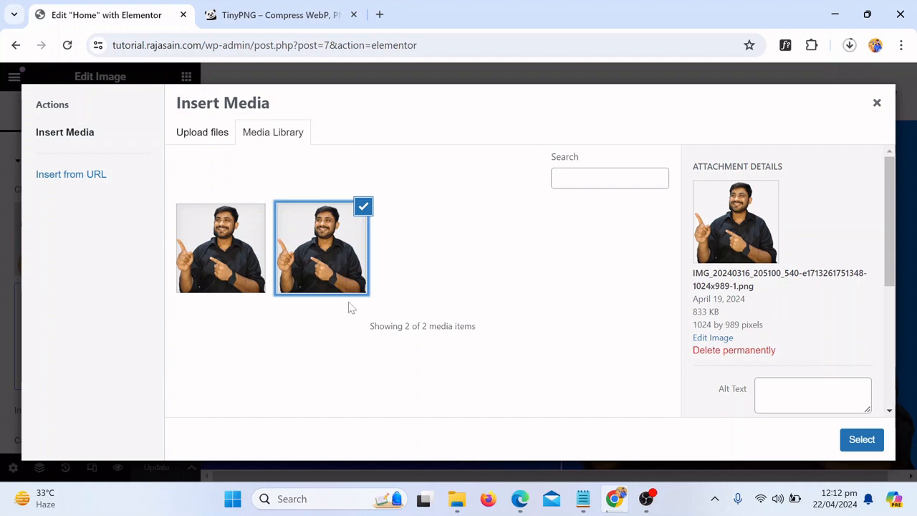
click(244, 272)
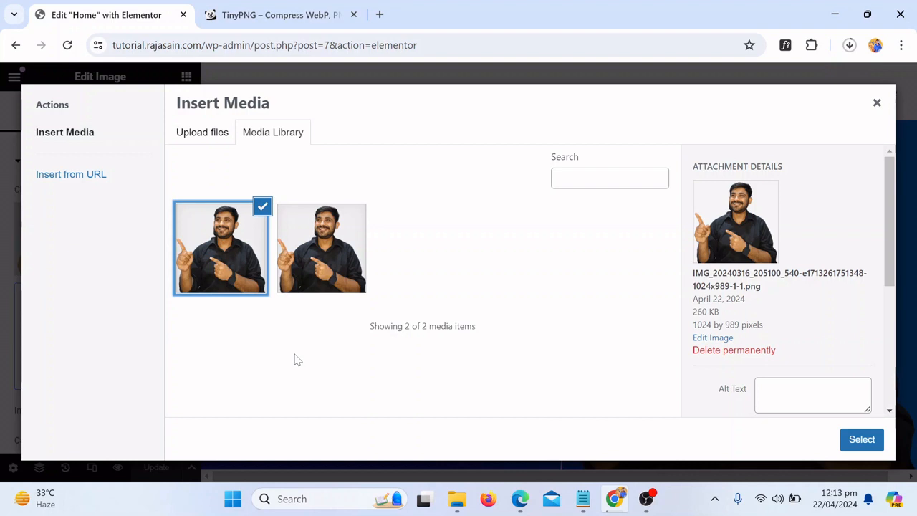
click(864, 440)
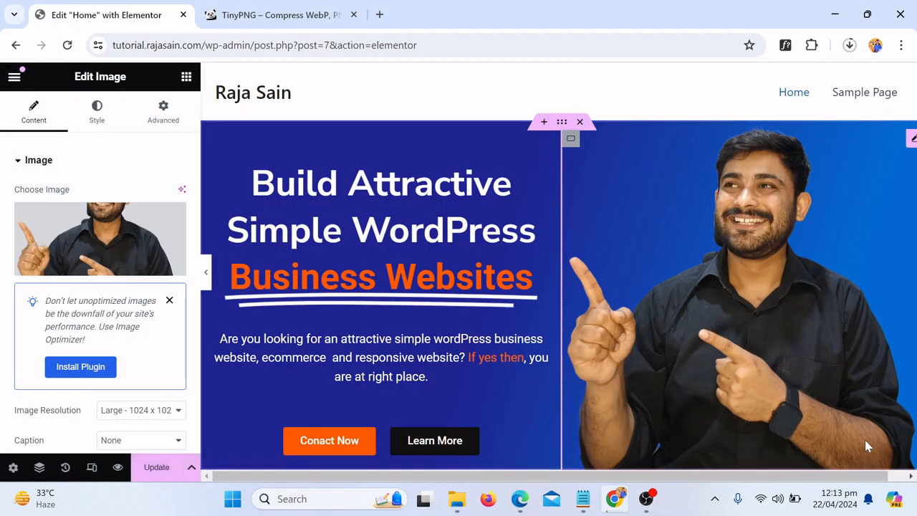
click(147, 470)
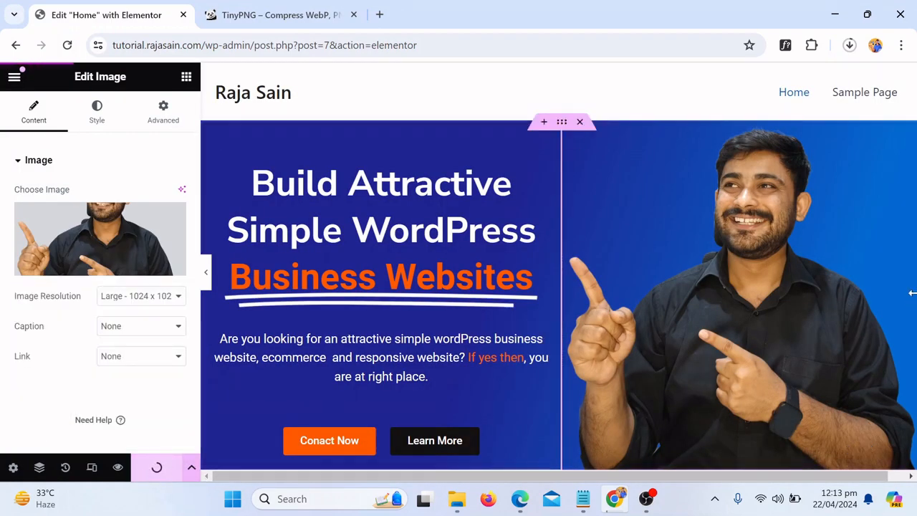
scroll(907, 287, down, 4)
Add a two-column flexbox container below the hero
click(528, 286)
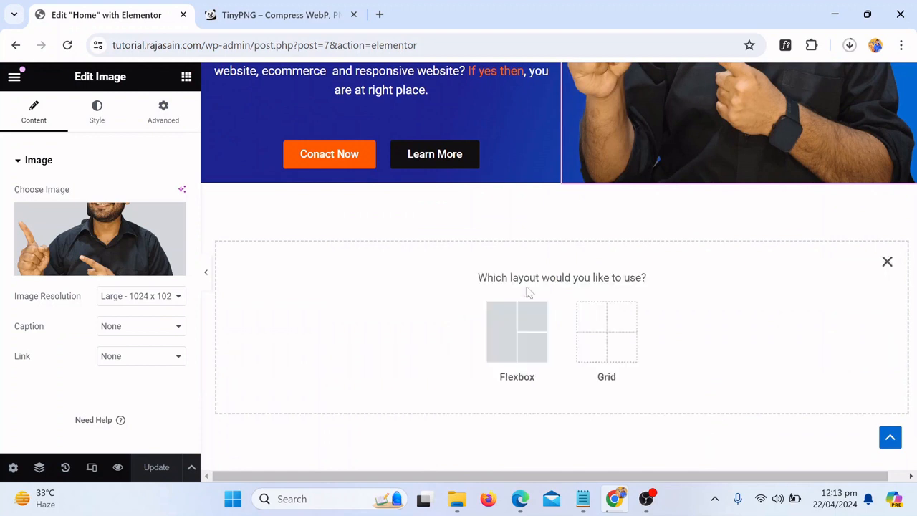
click(513, 343)
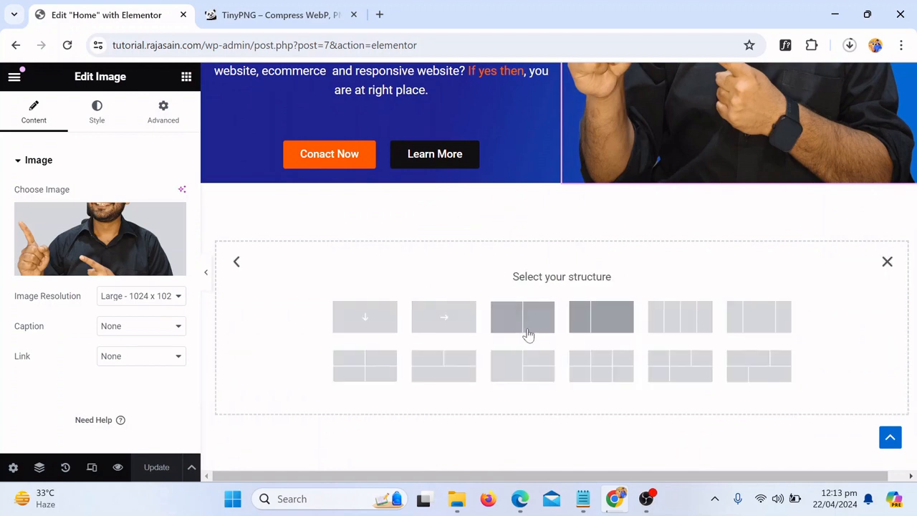
click(511, 333)
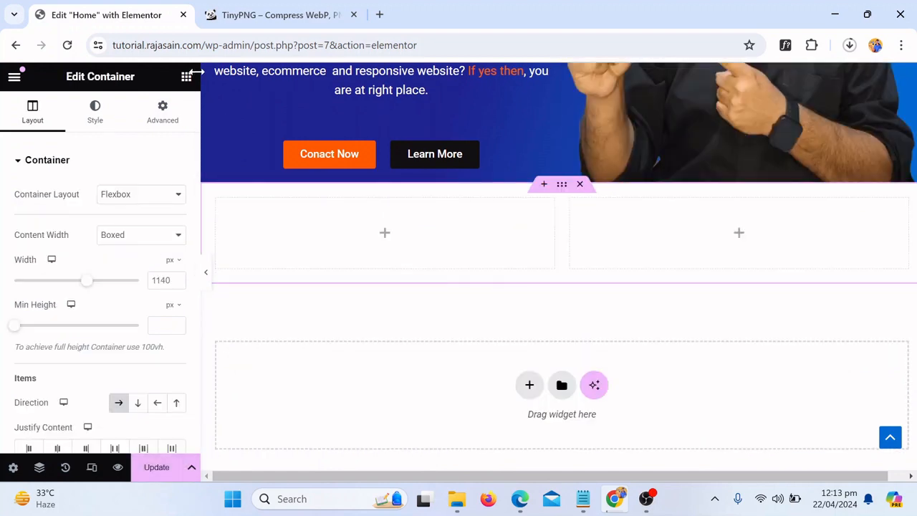
Place a Text Editor widget in the left column and an Image widget in the right
click(187, 76)
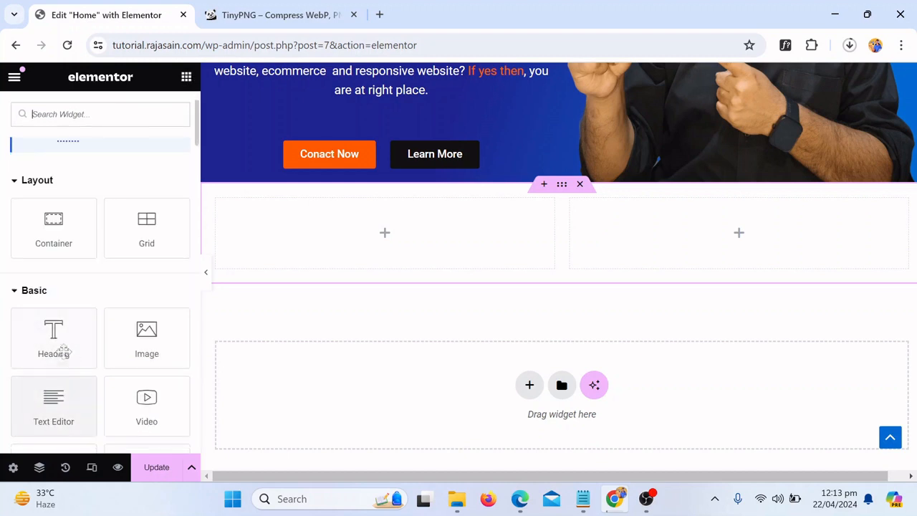
drag(63, 391, 364, 211)
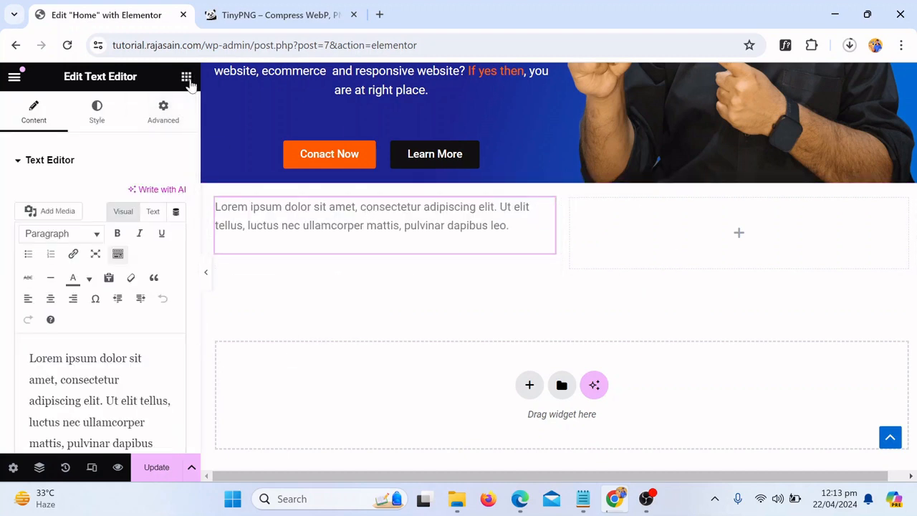
click(187, 78)
drag(147, 408, 722, 237)
Upload the 4 MB b863e15a suited portrait PNG (3012 x 2706) and select it for the image
click(104, 242)
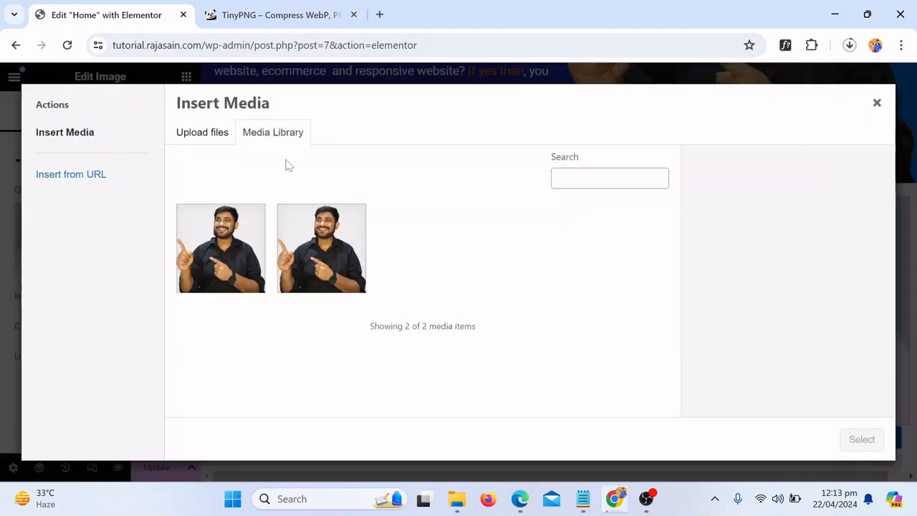
click(203, 131)
click(529, 296)
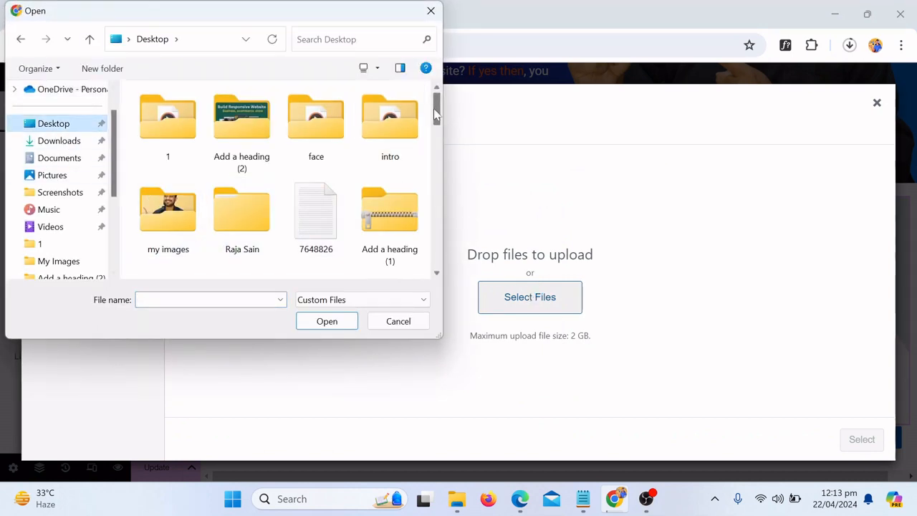
mouse_move(436, 115)
mouse_down()
mouse_move(439, 269)
mouse_move(437, 132)
mouse_up()
click(390, 183)
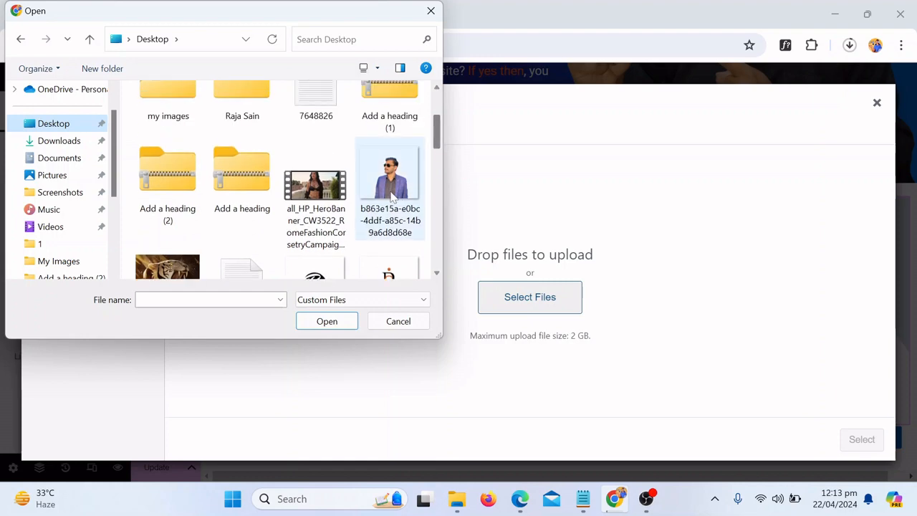
click(349, 324)
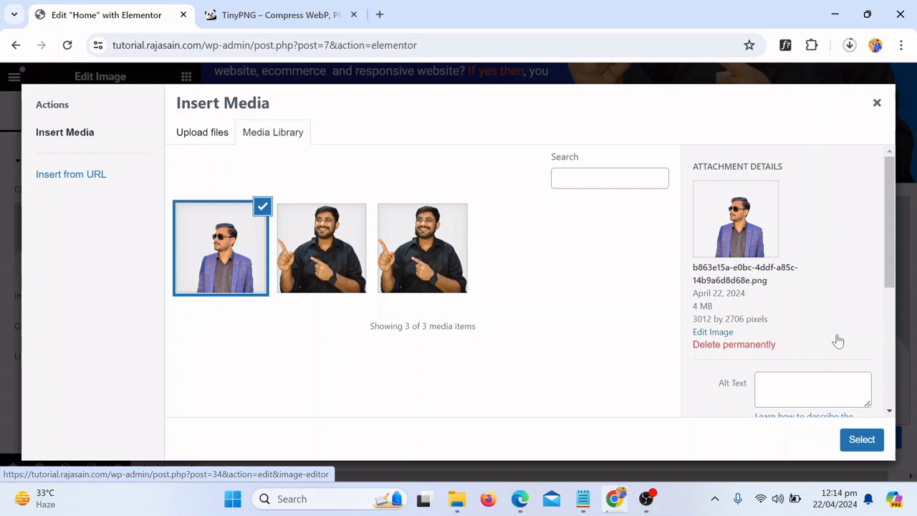
click(856, 444)
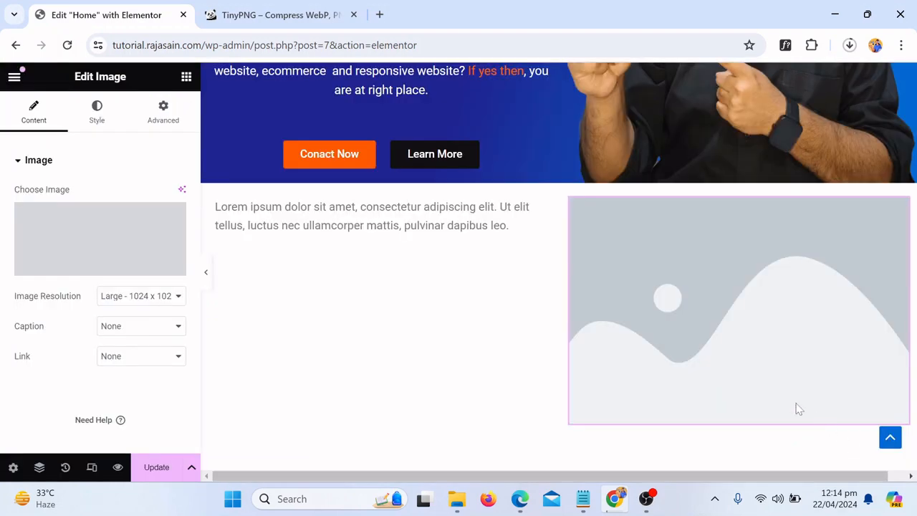
Preview the portrait beside the Lorem ipsum text, then reopen the media library to swap it
click(206, 272)
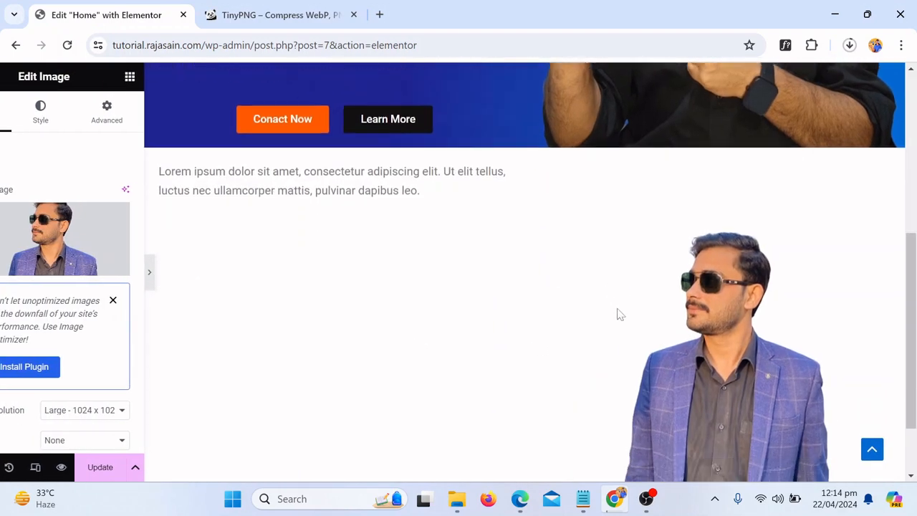
scroll(688, 329, down, 2)
scroll(688, 329, up, 4)
click(4, 266)
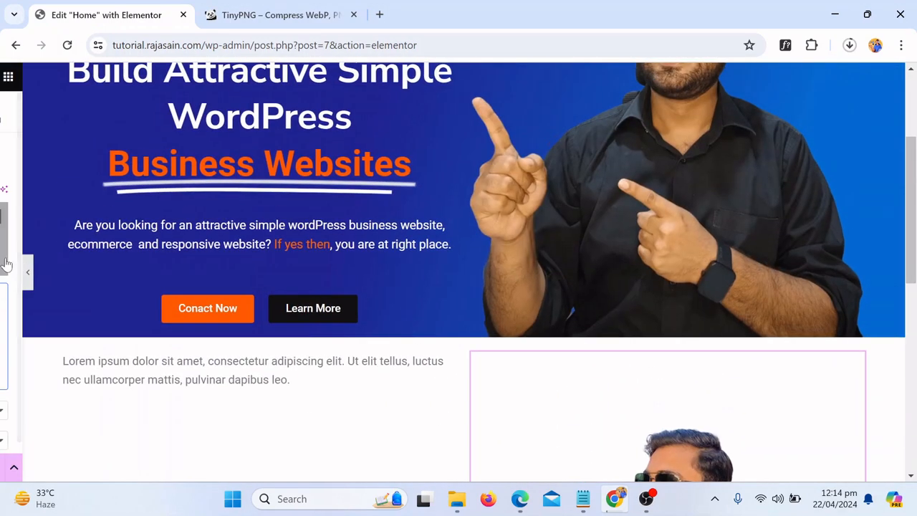
scroll(884, 303, down, 2)
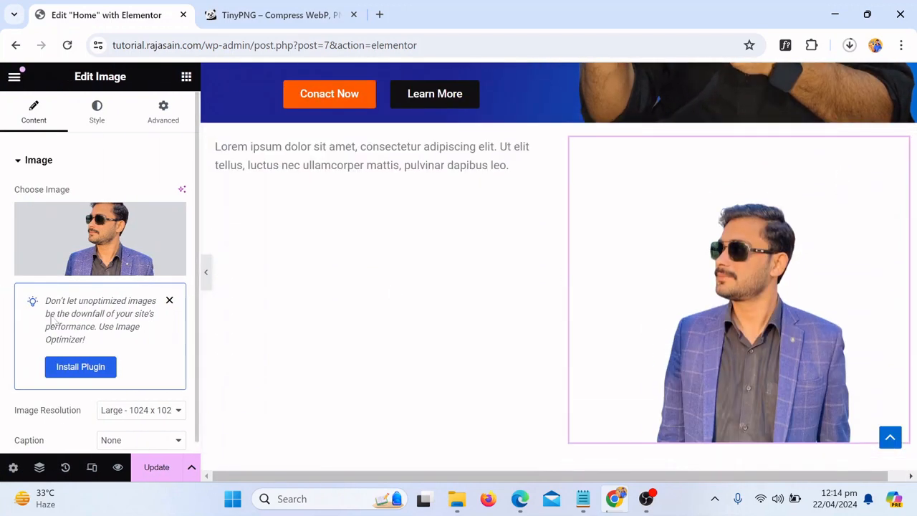
click(129, 259)
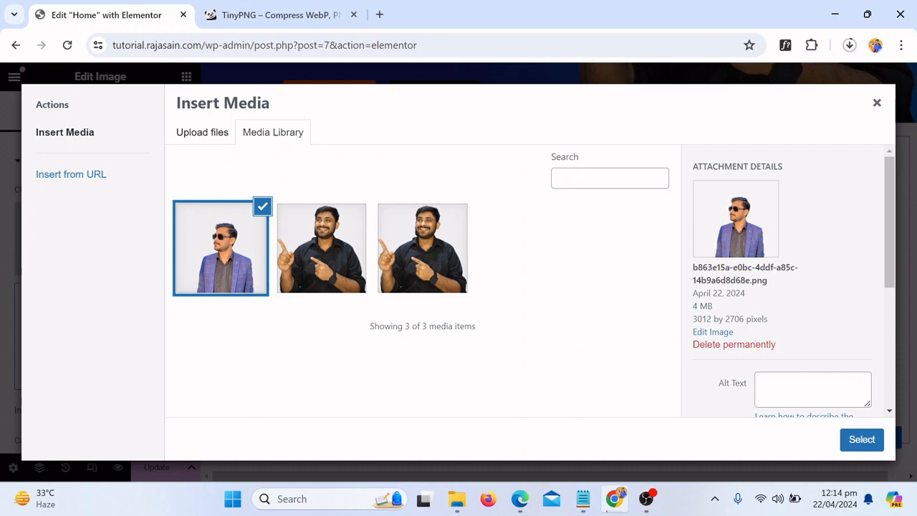
Upload the 4 MB suited portrait PNG (b863e15a) to TinyPNG and check its 66% compression to 1 MB
click(281, 15)
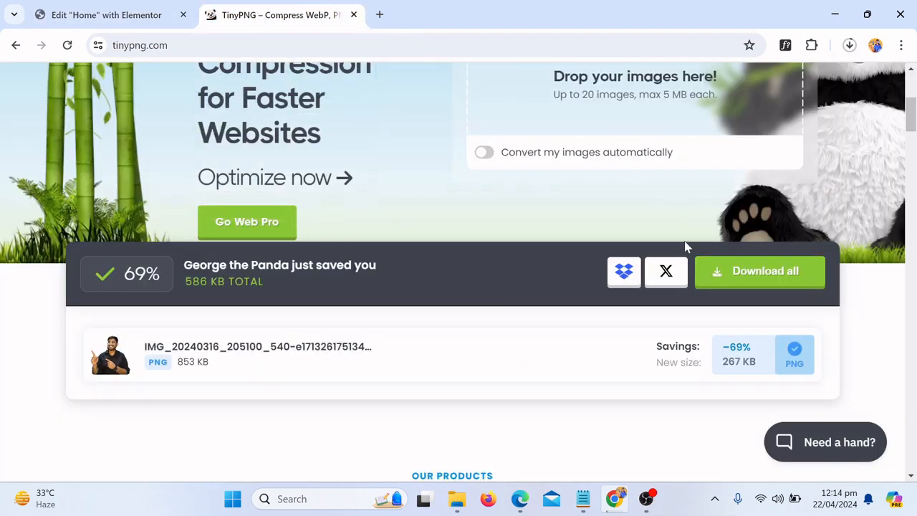
scroll(685, 247, up, 3)
click(638, 238)
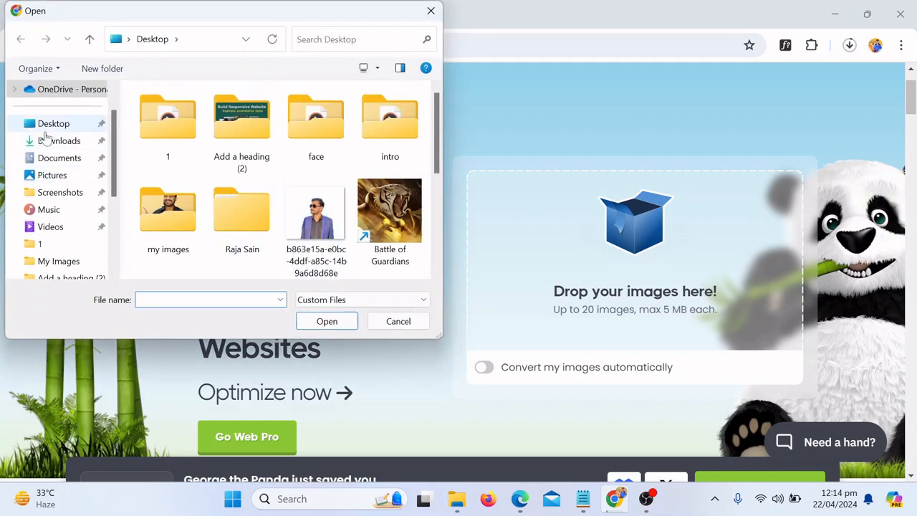
click(296, 237)
click(324, 324)
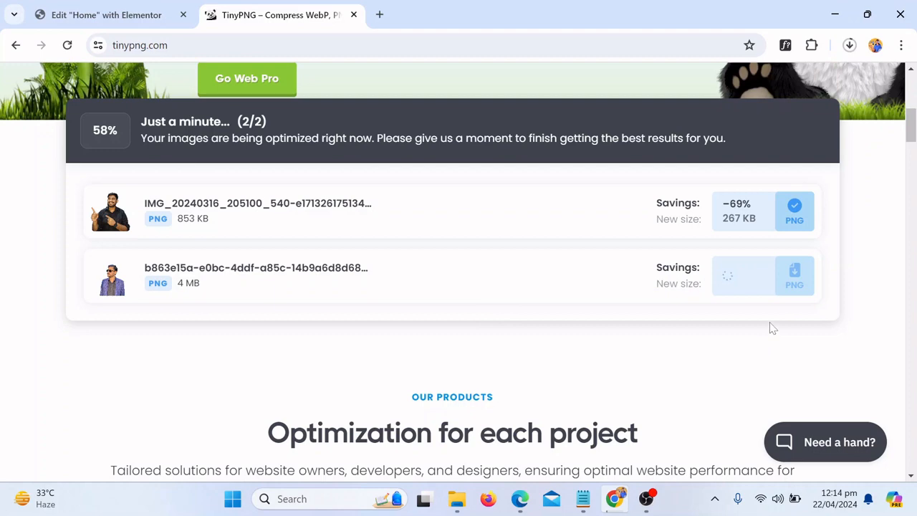
scroll(651, 349, down, 15)
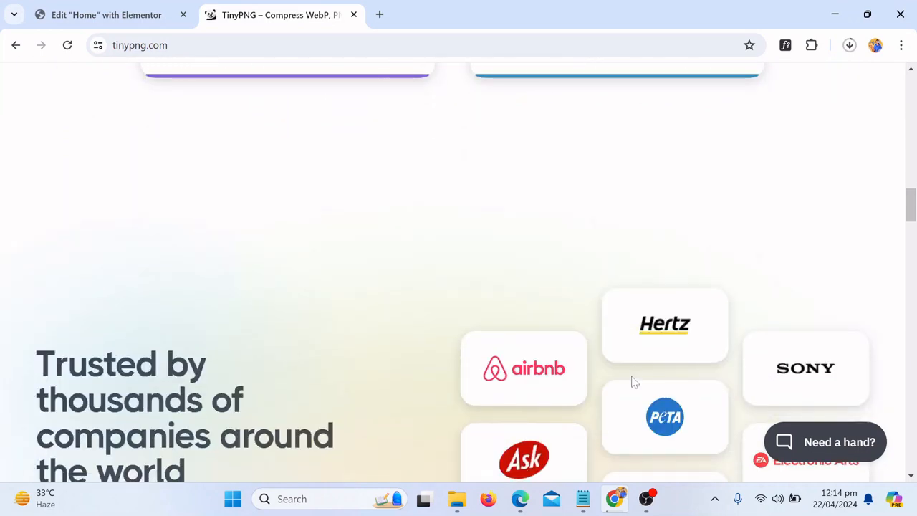
scroll(633, 382, down, 10)
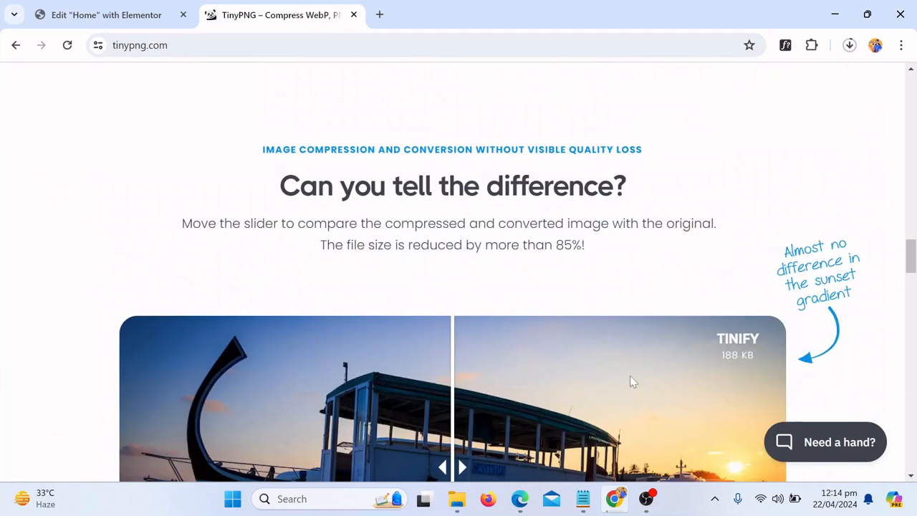
scroll(681, 390, down, 1)
scroll(703, 385, up, 3)
scroll(680, 382, down, 5)
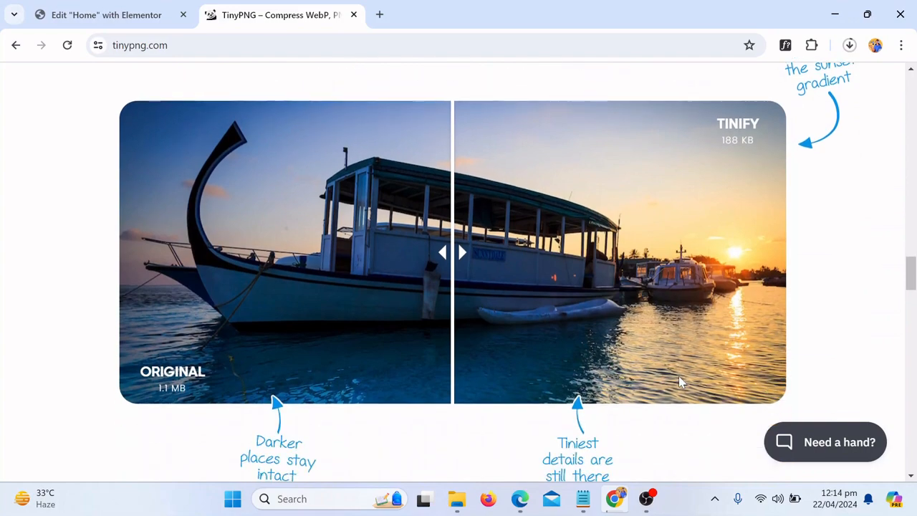
scroll(717, 384, down, 3)
scroll(753, 381, up, 15)
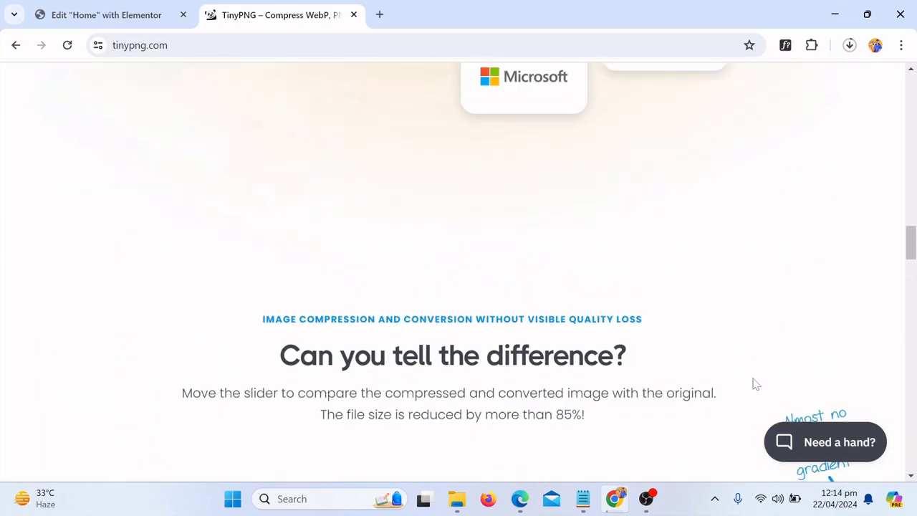
scroll(753, 385, up, 15)
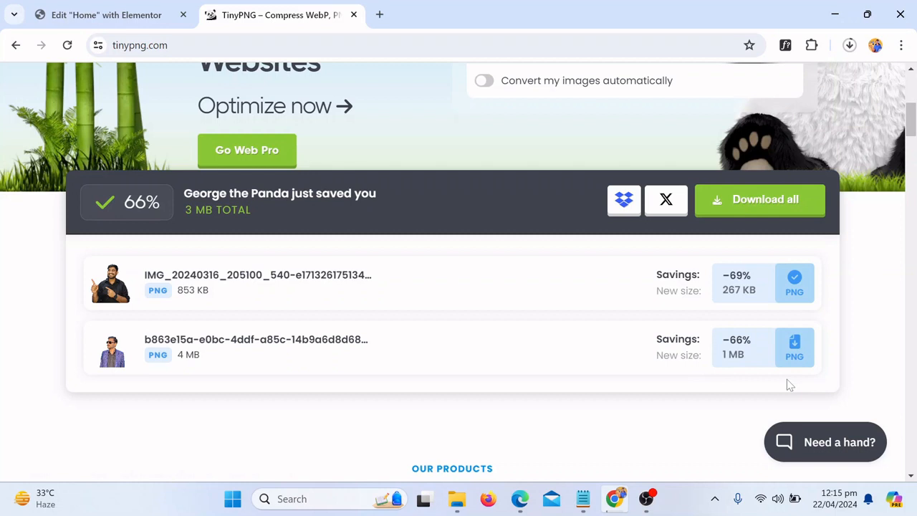
Download the 1 MB compressed portrait and upload it into Elementor's media library
click(783, 342)
click(159, 8)
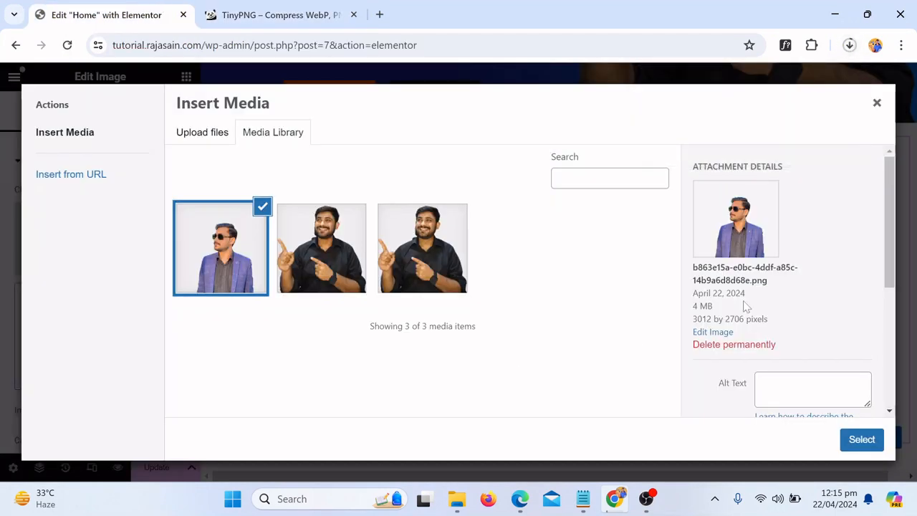
click(849, 44)
drag(728, 149, 338, 232)
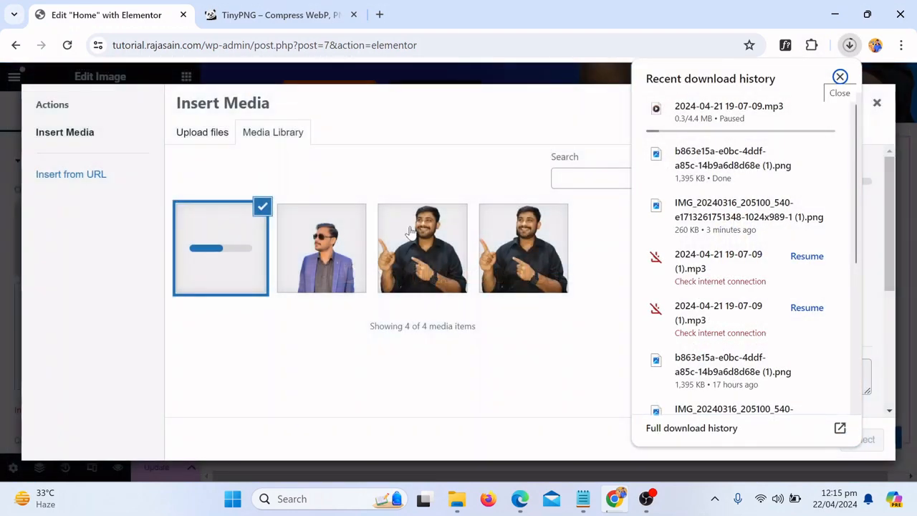
click(392, 129)
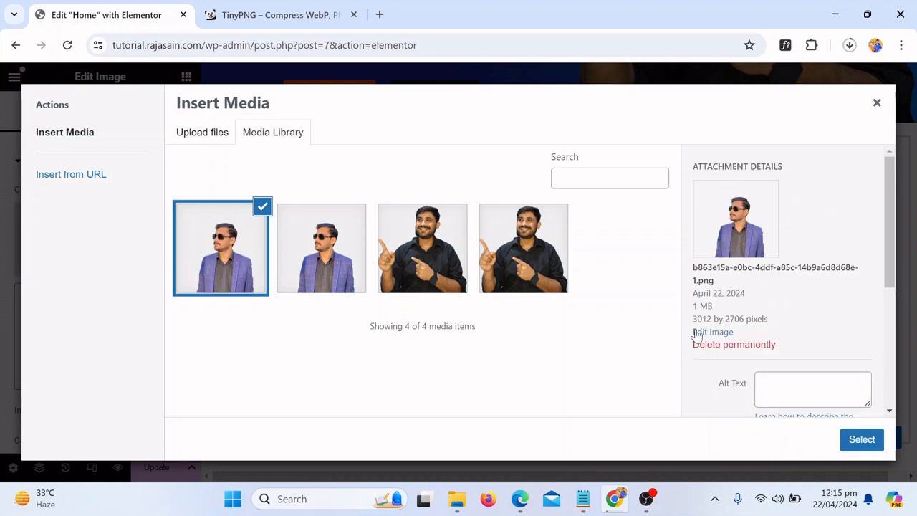
Choose the 1 MB compressed portrait instead of the 4 MB original and insert it
click(315, 264)
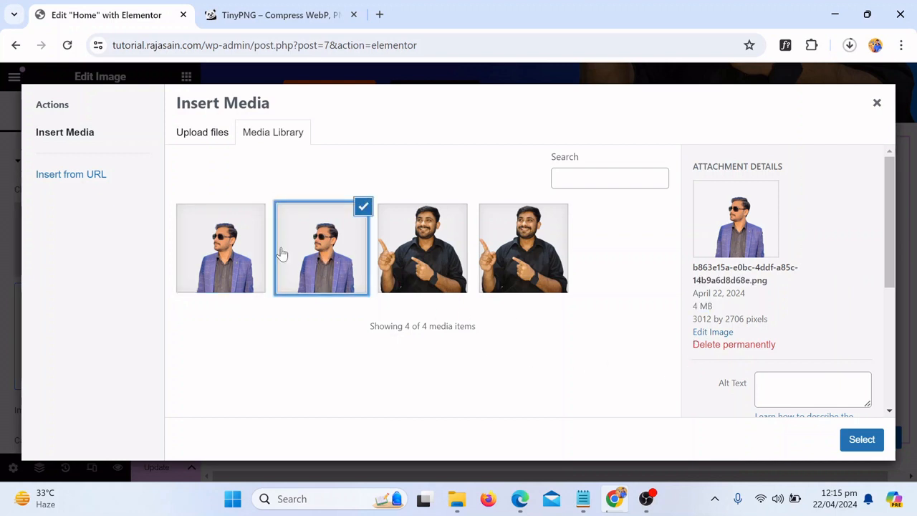
click(259, 250)
click(862, 439)
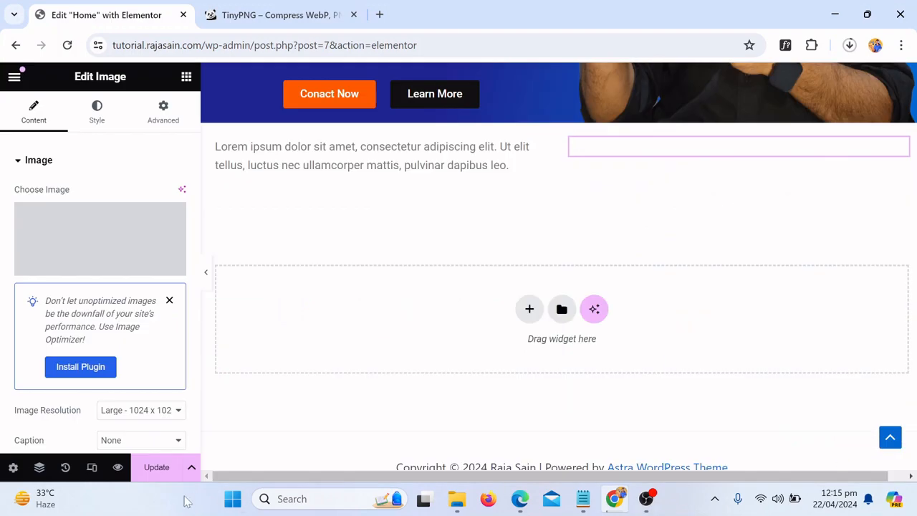
Delete the test two-column section and update the page
scroll(592, 247, up, 1)
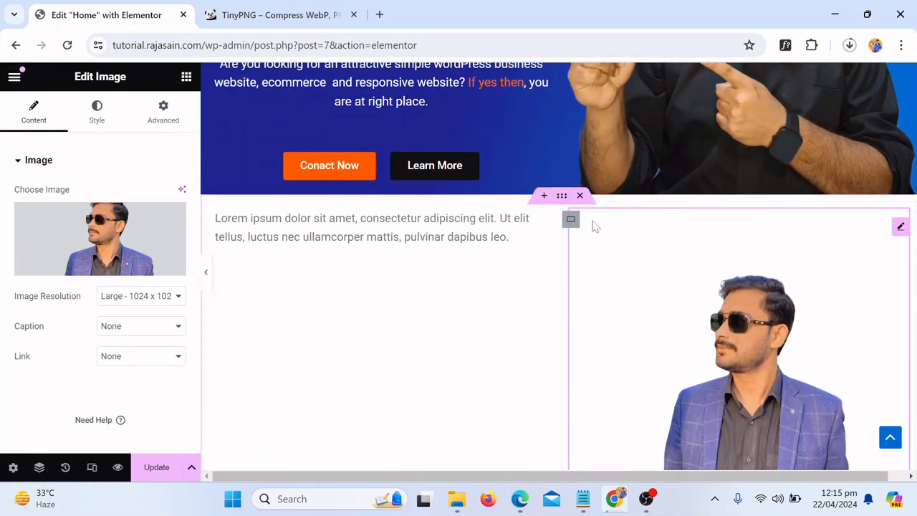
click(580, 196)
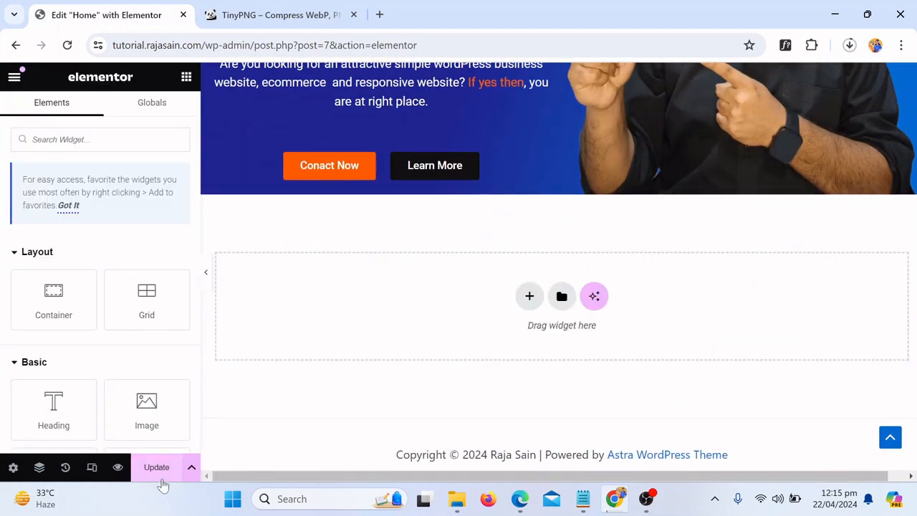
click(159, 475)
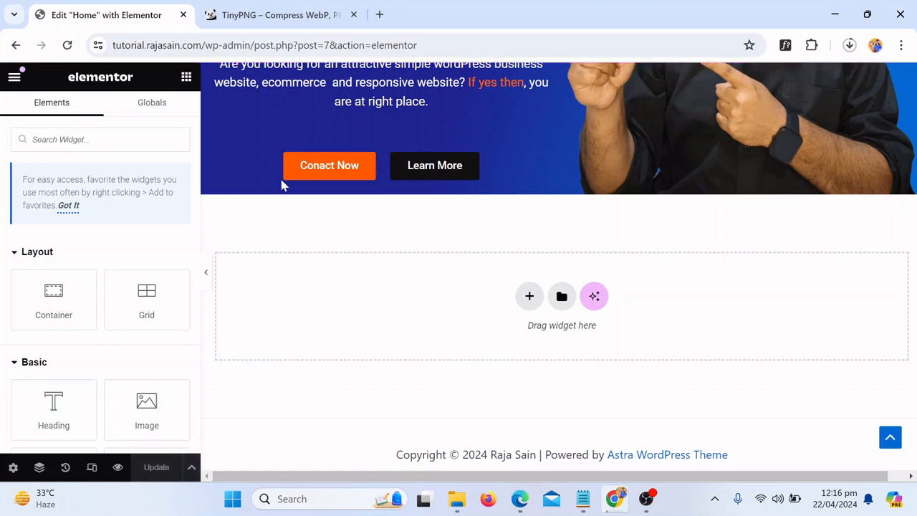
Load the live site's home page at tutorial.rajasain.com
drag(203, 45, 452, 45)
key(BackSpace)
key(Return)
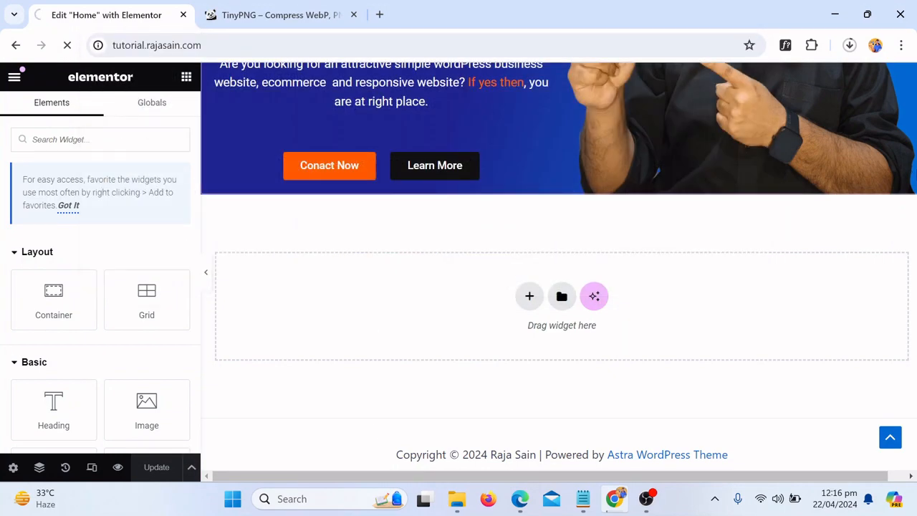